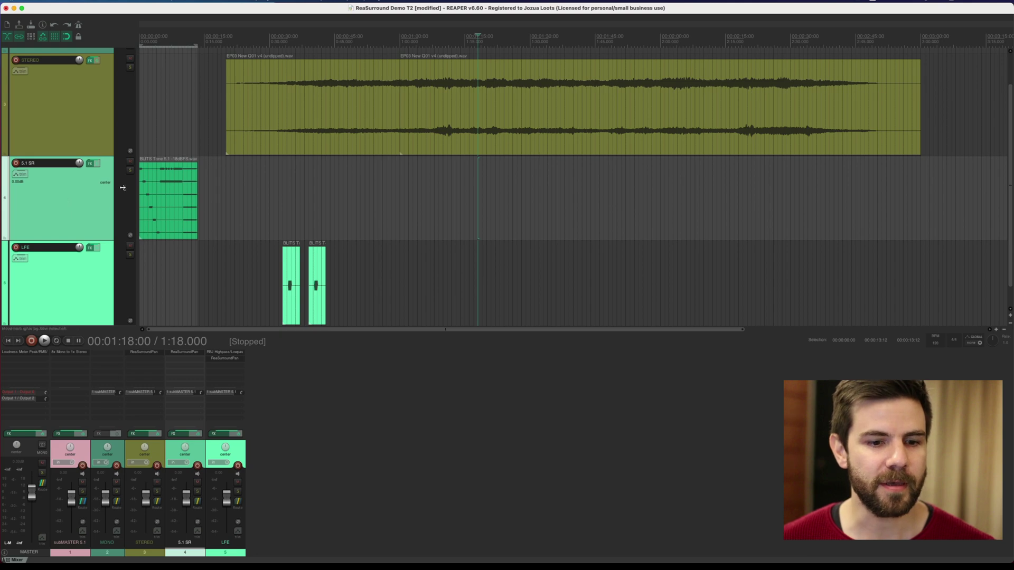
# Open the ReaSurroundPan window of the 5.1 SR track and move it slightly higher
pyautogui.click(186, 353)
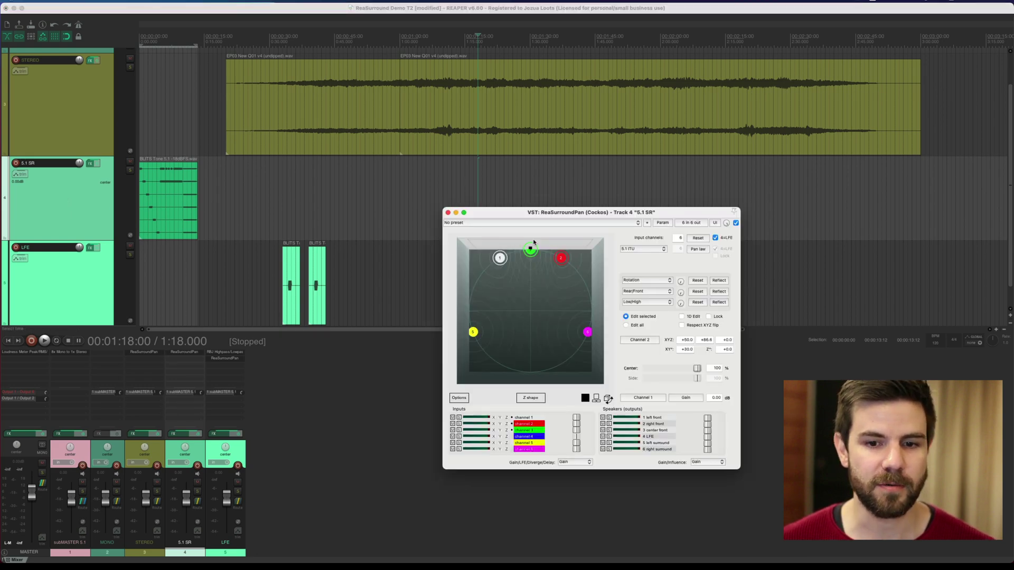
pyautogui.moveTo(569, 214); pyautogui.dragTo(551, 195)
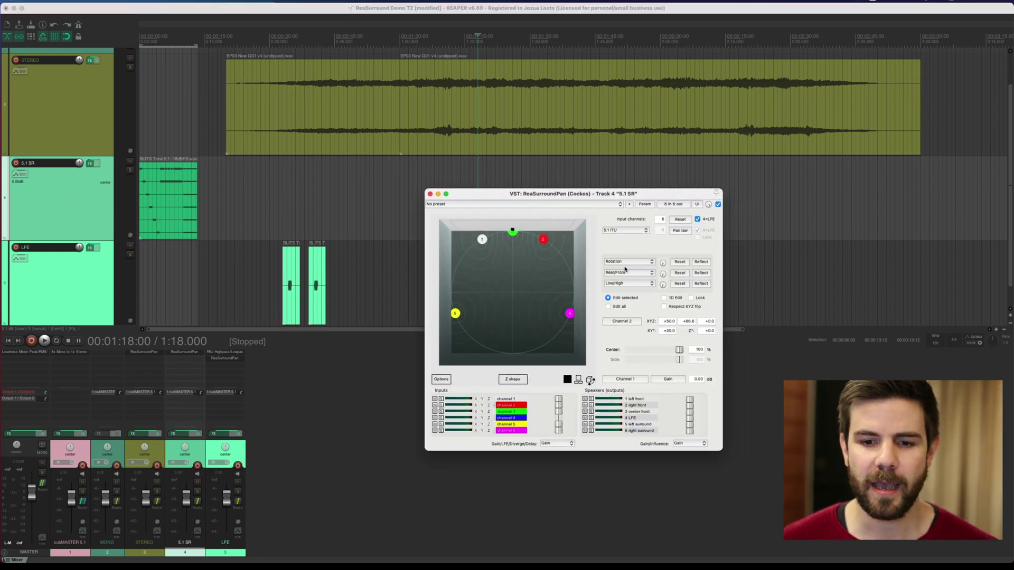
# Try the Rotation control with Respect XYZ flip on, turn the option off, and reset the channel positions
pyautogui.click(664, 306)
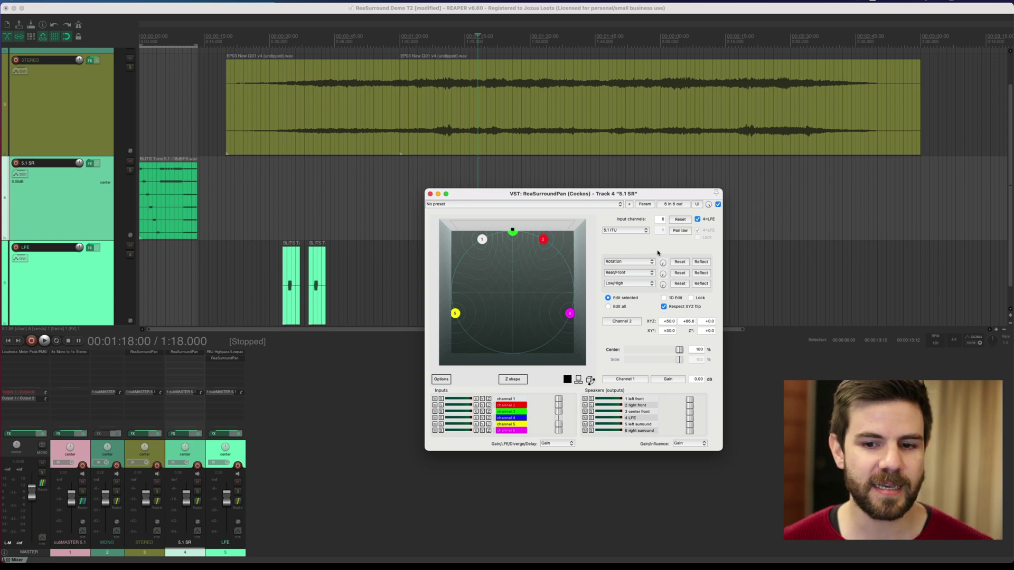
pyautogui.moveTo(663, 263)
pyautogui.mouseDown()
pyautogui.moveTo(663, 274)
pyautogui.moveTo(663, 259)
pyautogui.mouseUp()
pyautogui.click(664, 306)
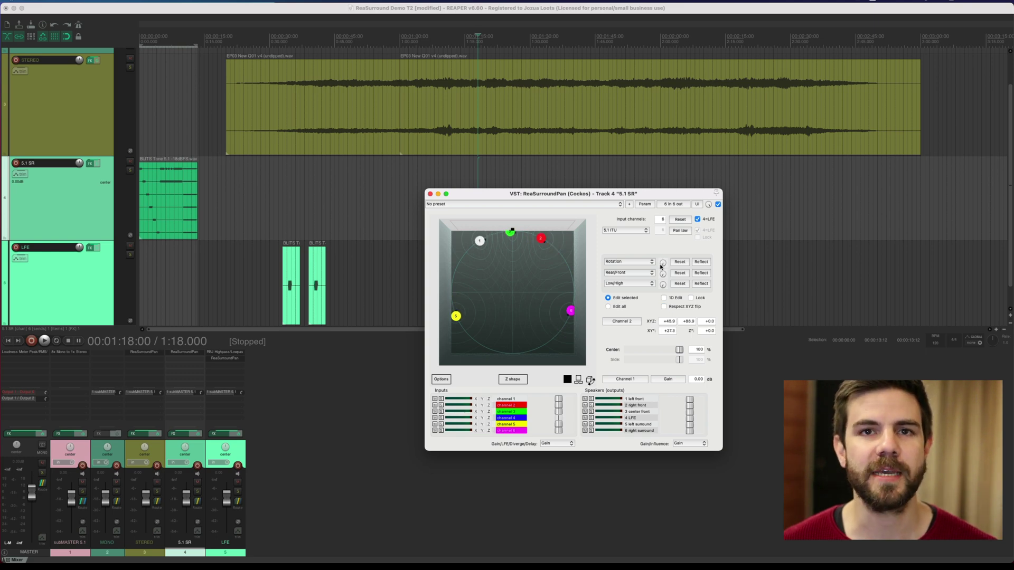
pyautogui.click(680, 221)
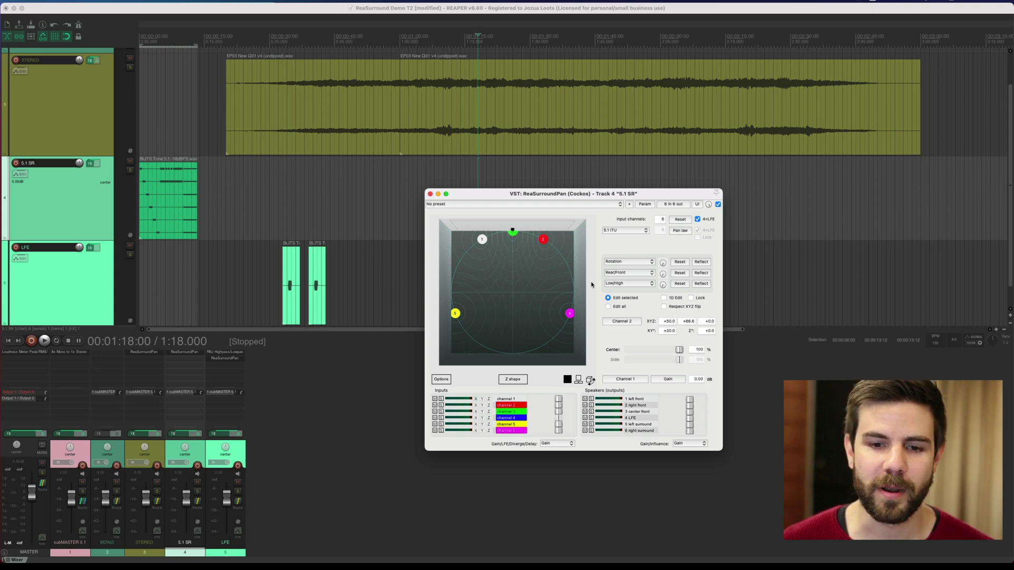
# Enable Respect XYZ flip, flip the X axis of the input channels, and test the flips with the Rotation control
pyautogui.click(680, 309)
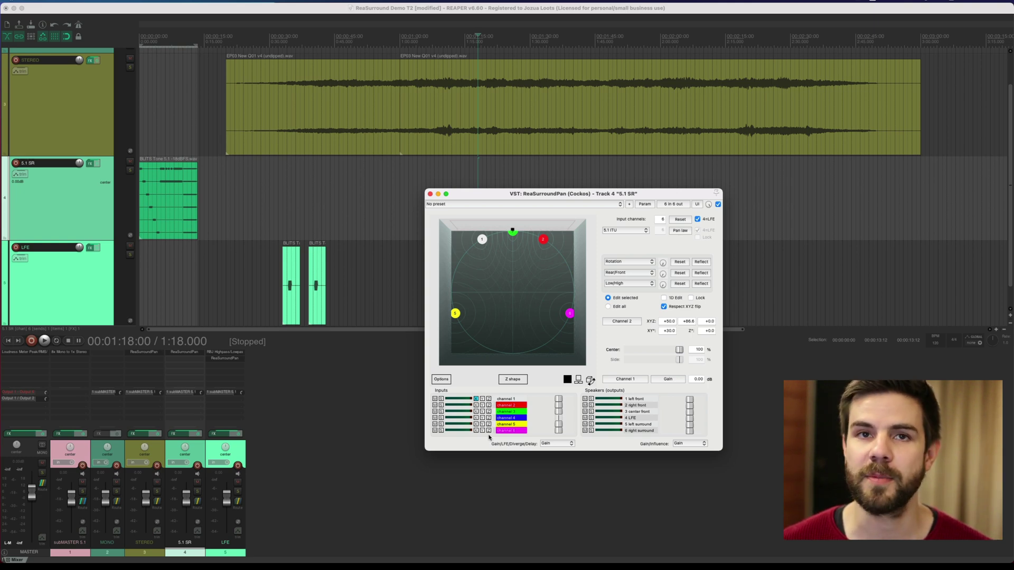
pyautogui.click(476, 412)
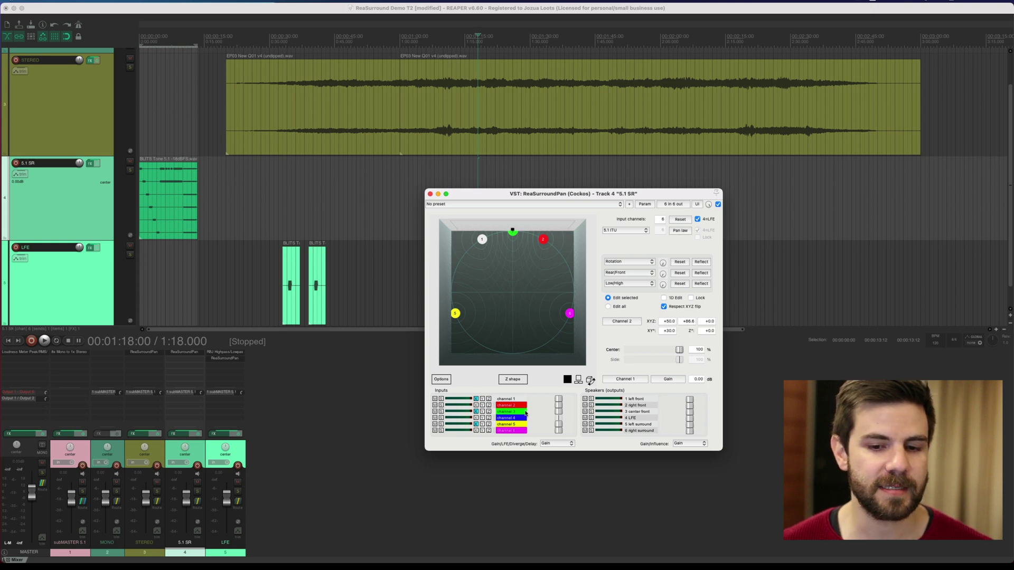
pyautogui.moveTo(663, 264)
pyautogui.mouseDown()
pyautogui.moveTo(663, 253)
pyautogui.moveTo(664, 265)
pyautogui.mouseUp()
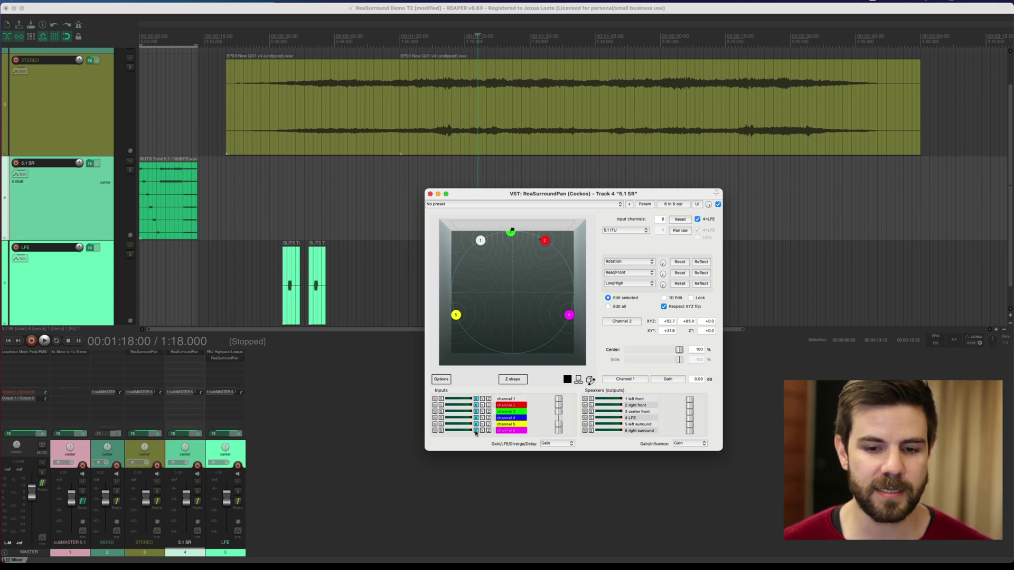
pyautogui.moveTo(664, 265); pyautogui.dragTo(664, 265)
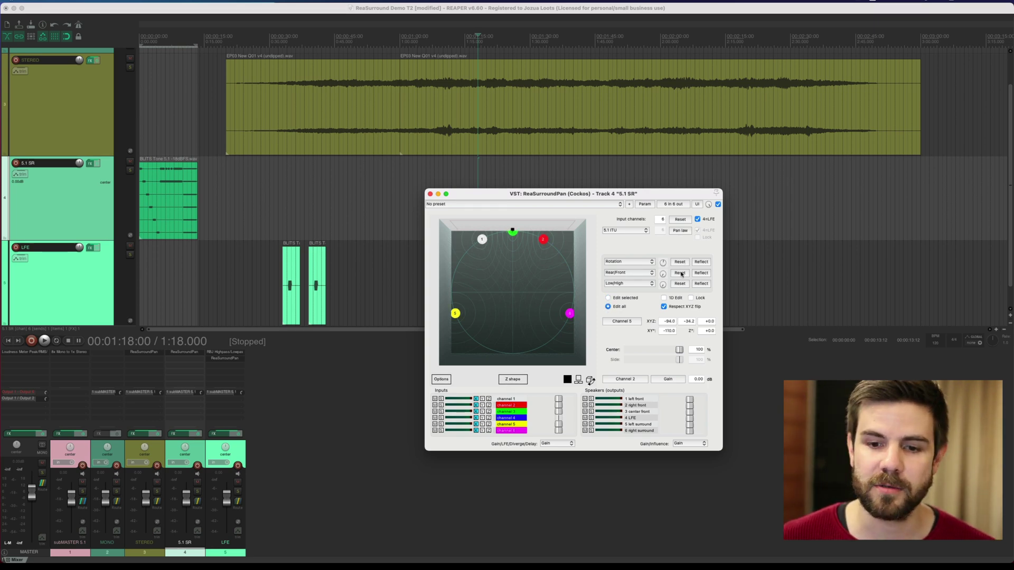
# Switch the panner to Edit selected and try selecting groups of front channels in the surround field
pyautogui.click(622, 263)
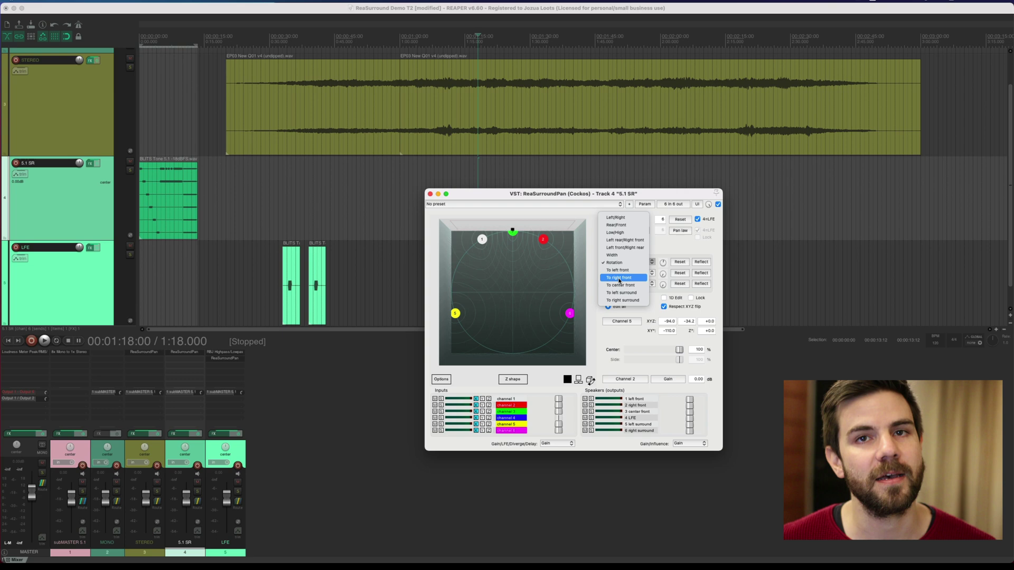
pyautogui.click(617, 338)
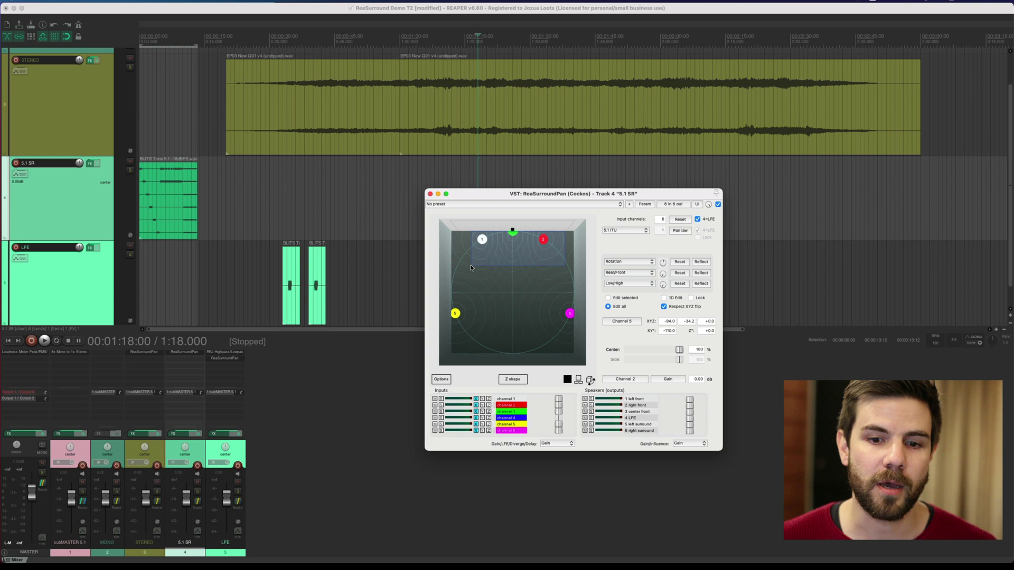
pyautogui.click(622, 298)
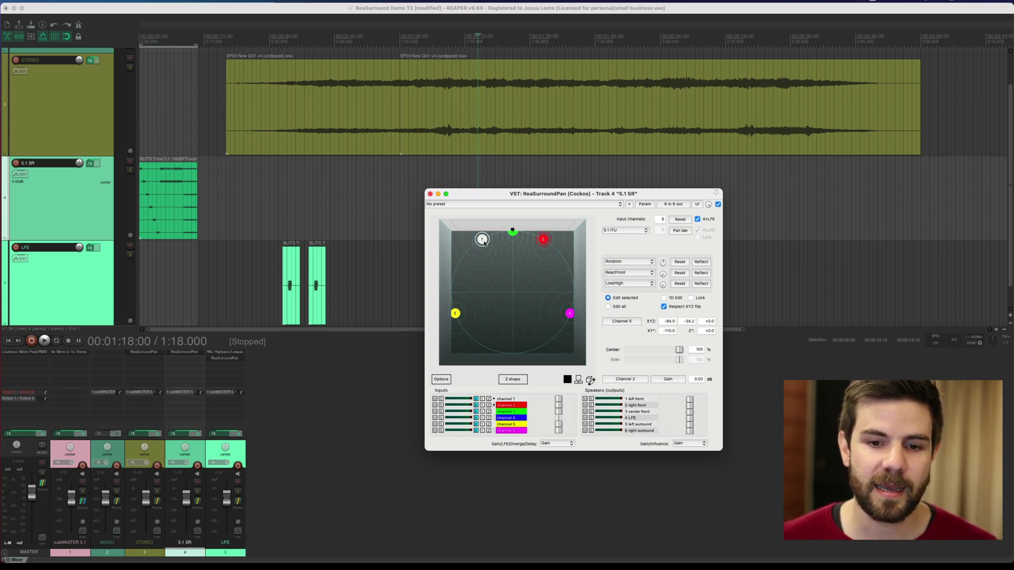
pyautogui.moveTo(561, 278); pyautogui.dragTo(460, 223)
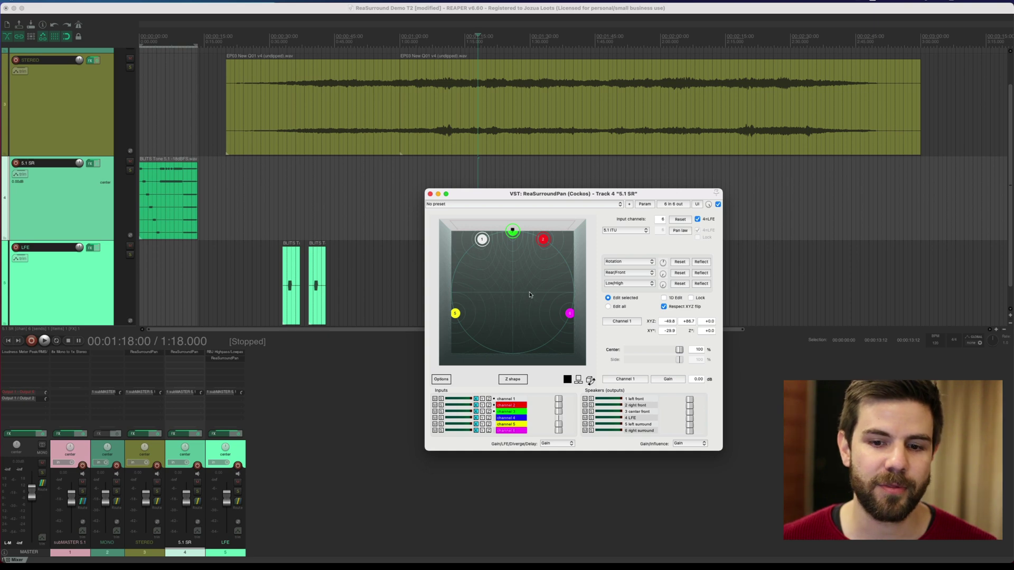
pyautogui.click(538, 315)
pyautogui.moveTo(570, 339); pyautogui.dragTo(537, 220)
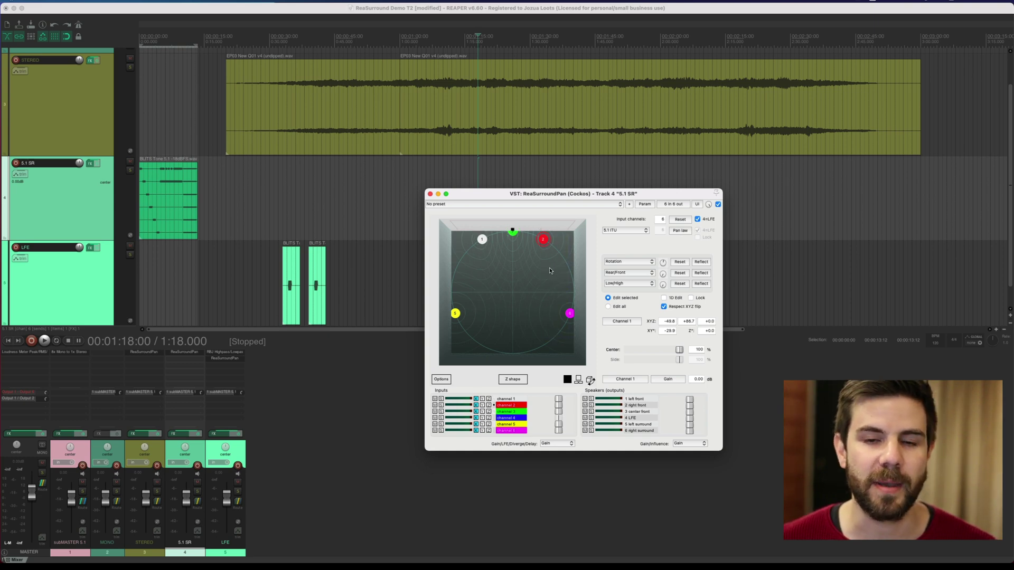
pyautogui.moveTo(579, 348); pyautogui.dragTo(533, 232)
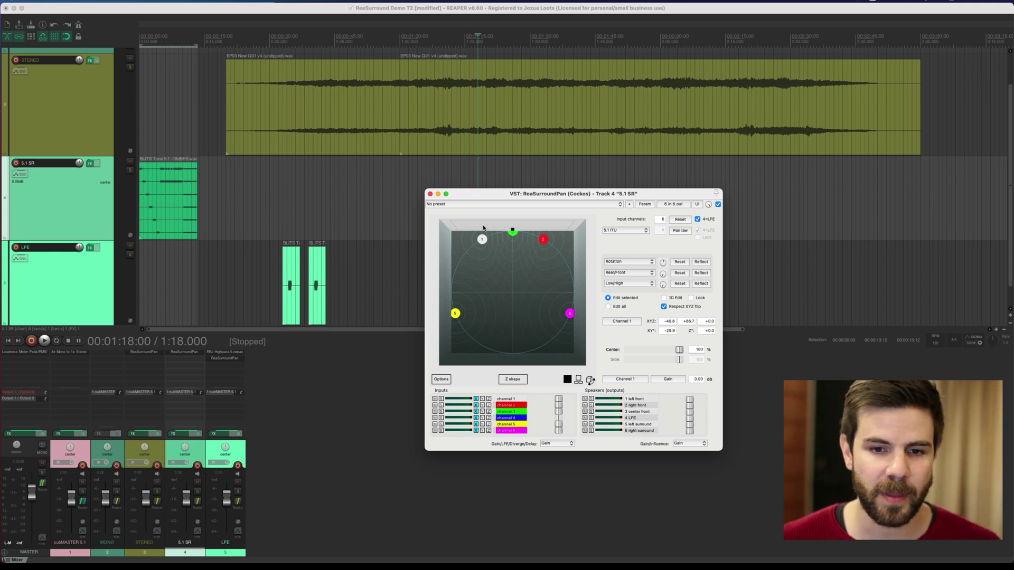
# Replace the open panner with the STEREO track's ReaSurroundPan and reset its channel positions
pyautogui.click(430, 193)
pyautogui.click(97, 113)
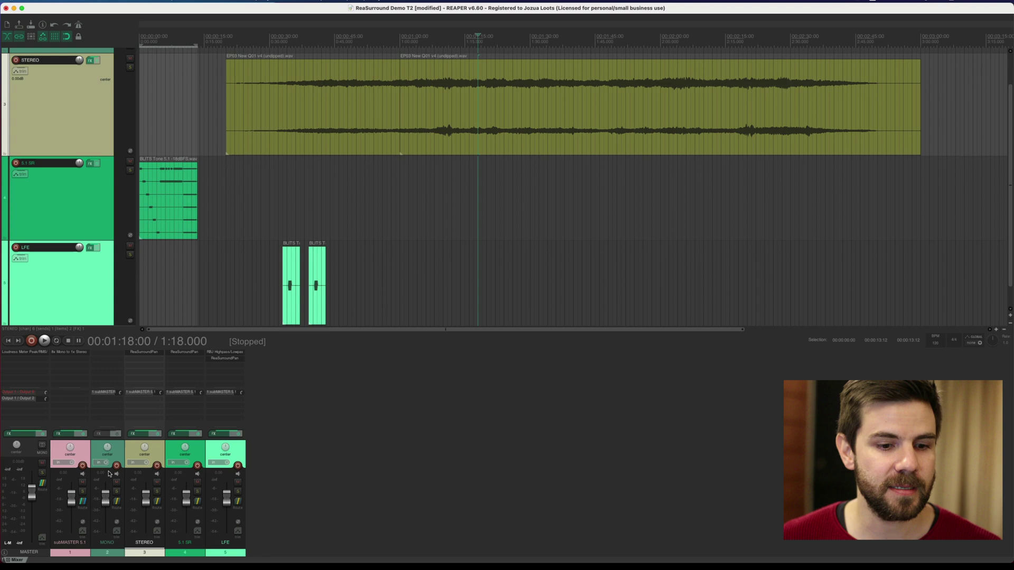
pyautogui.click(143, 351)
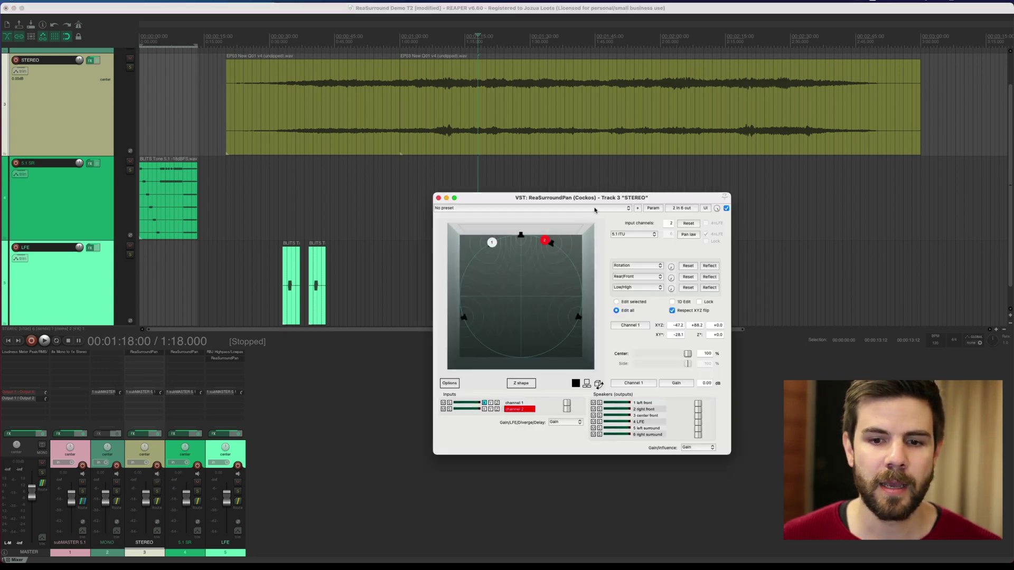
pyautogui.click(691, 224)
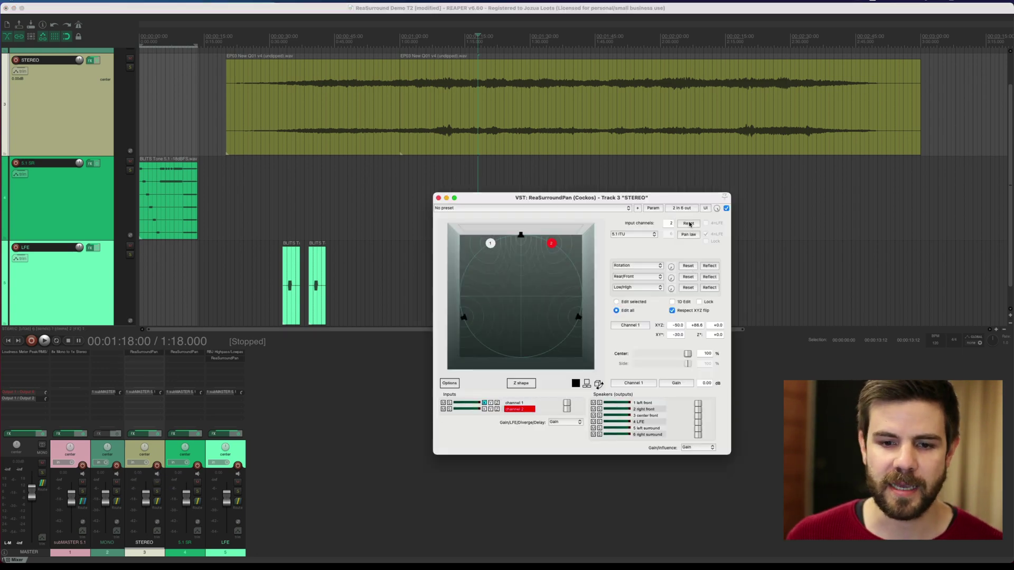
# Review the speaker layout choices and set the first pan control to Left/Right
pyautogui.click(634, 234)
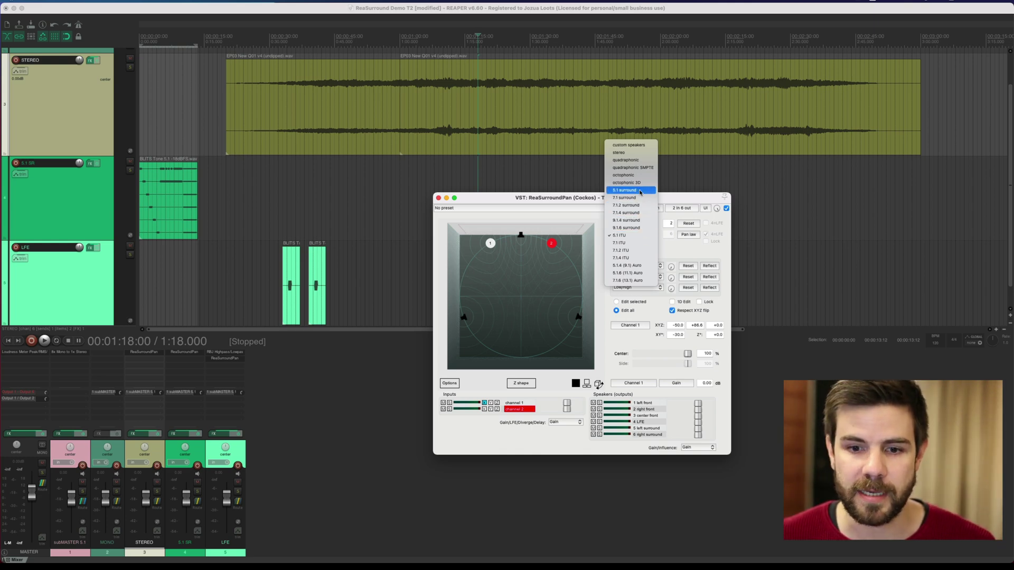
pyautogui.click(673, 255)
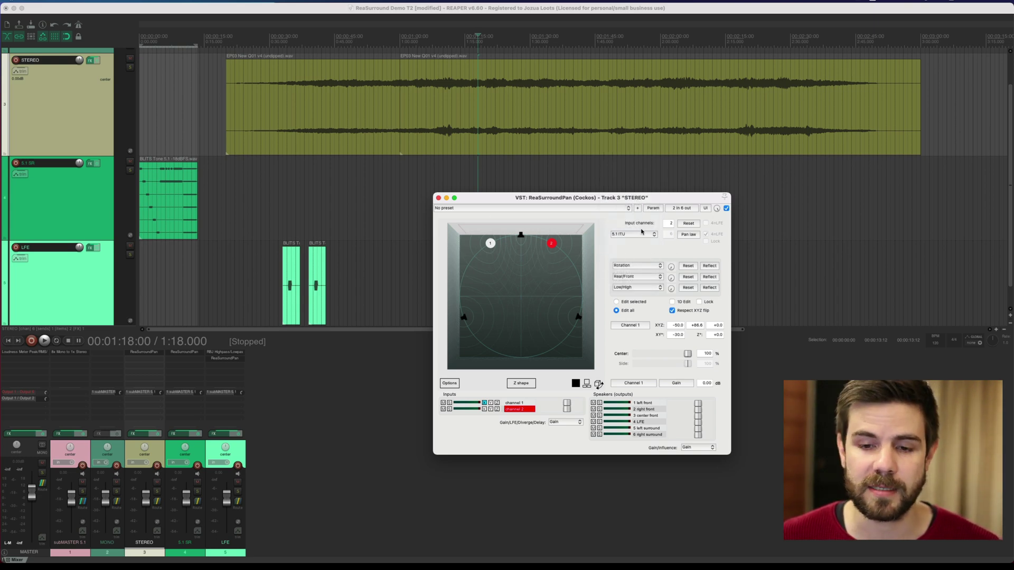
pyautogui.click(647, 267)
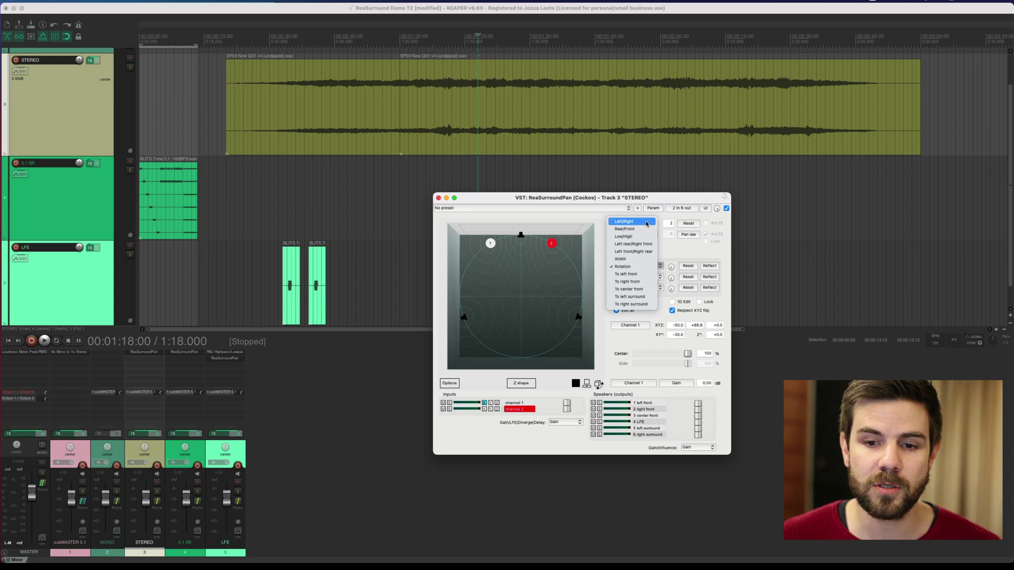
pyautogui.click(647, 222)
pyautogui.click(638, 266)
pyautogui.click(680, 256)
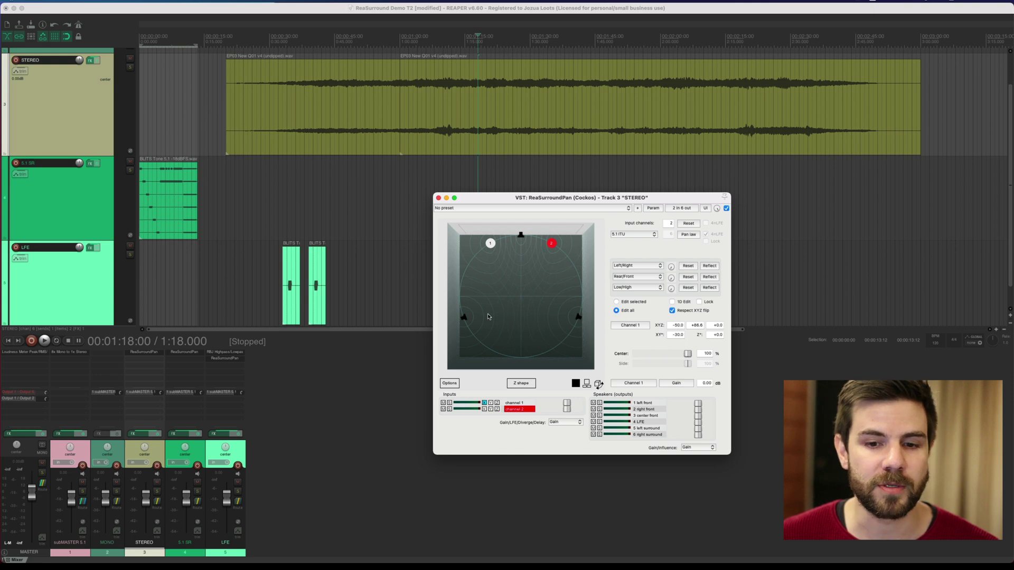
# Set the first pan control to Rear/Front and use it to move both stereo channels to the rear, ending with a position reset
pyautogui.click(637, 266)
pyautogui.click(638, 274)
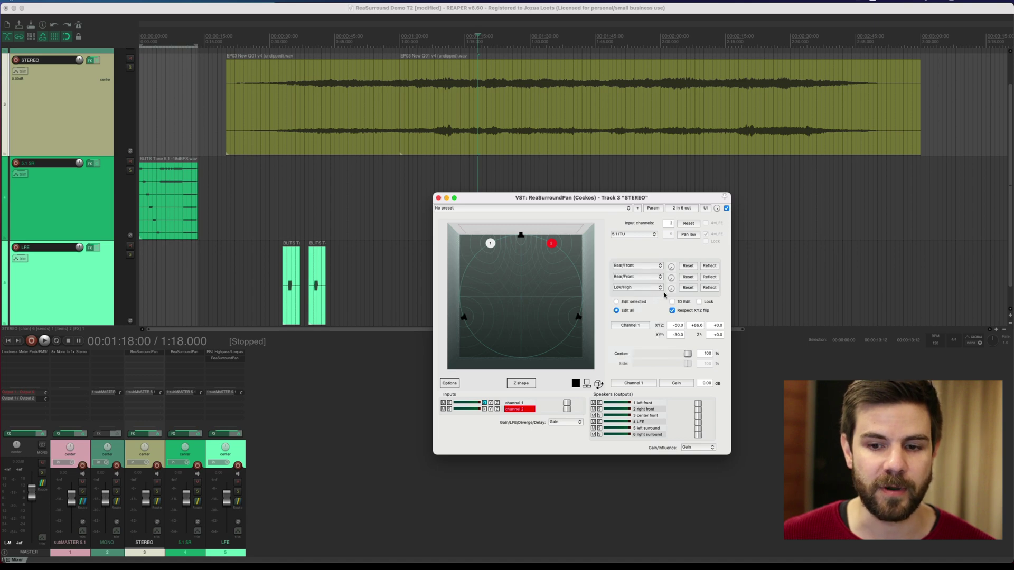
pyautogui.moveTo(671, 267); pyautogui.dragTo(671, 244)
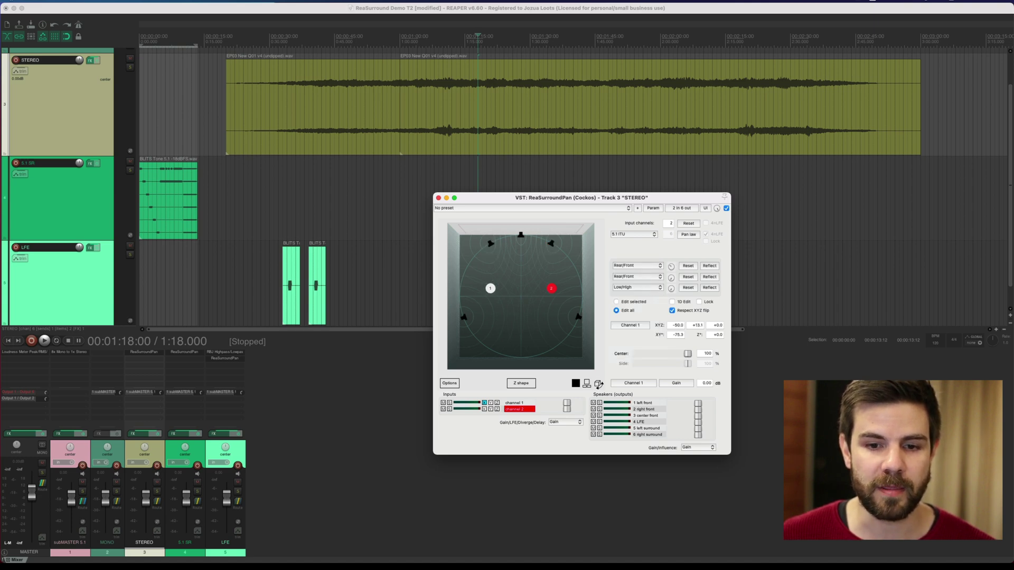
pyautogui.moveTo(671, 296); pyautogui.dragTo(671, 335)
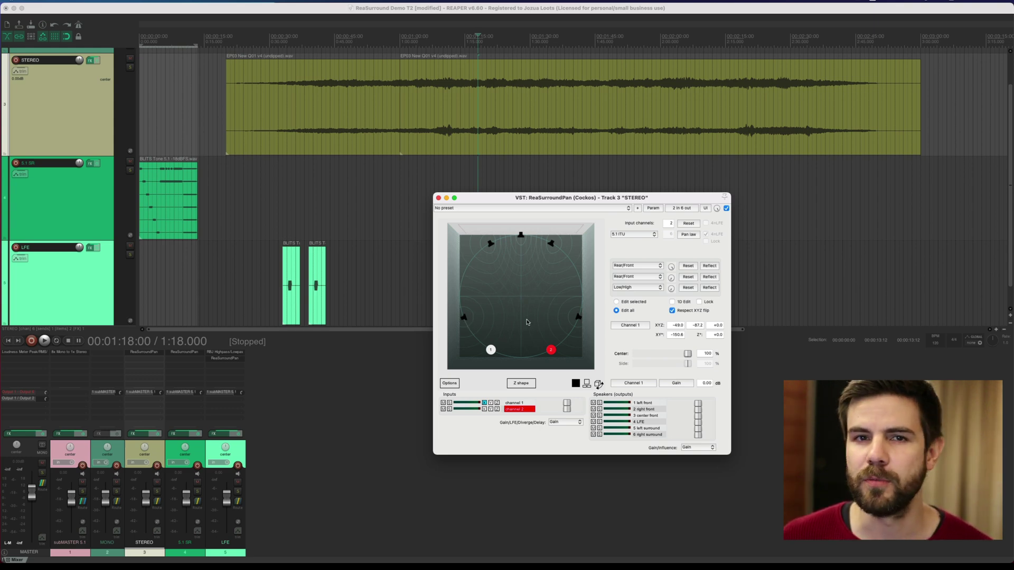
pyautogui.click(688, 223)
# Switch the speaker layout to 5.1 surround and pan both channels from the front to the rear corners, ending with a position reset
pyautogui.click(633, 234)
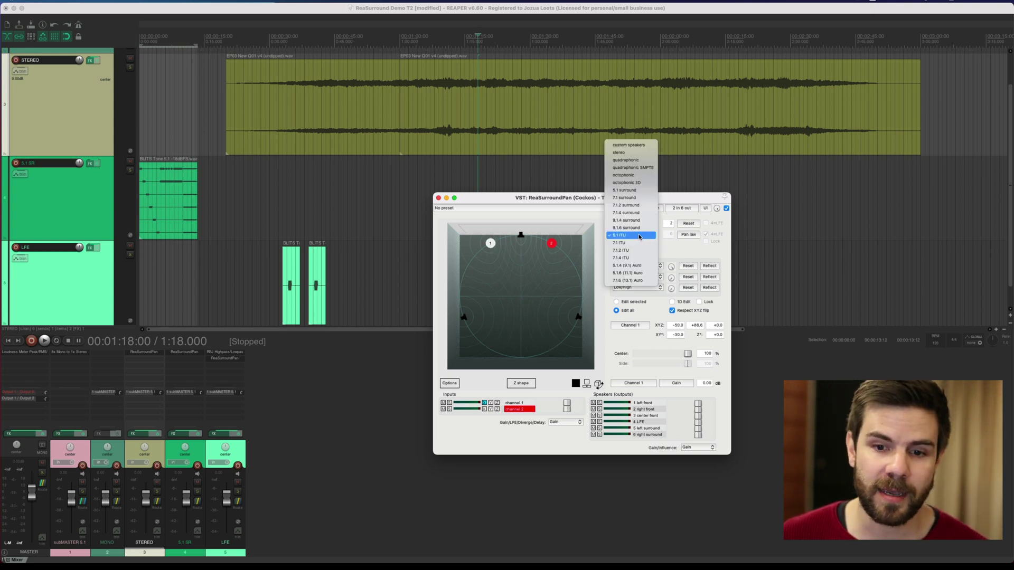
pyautogui.click(632, 191)
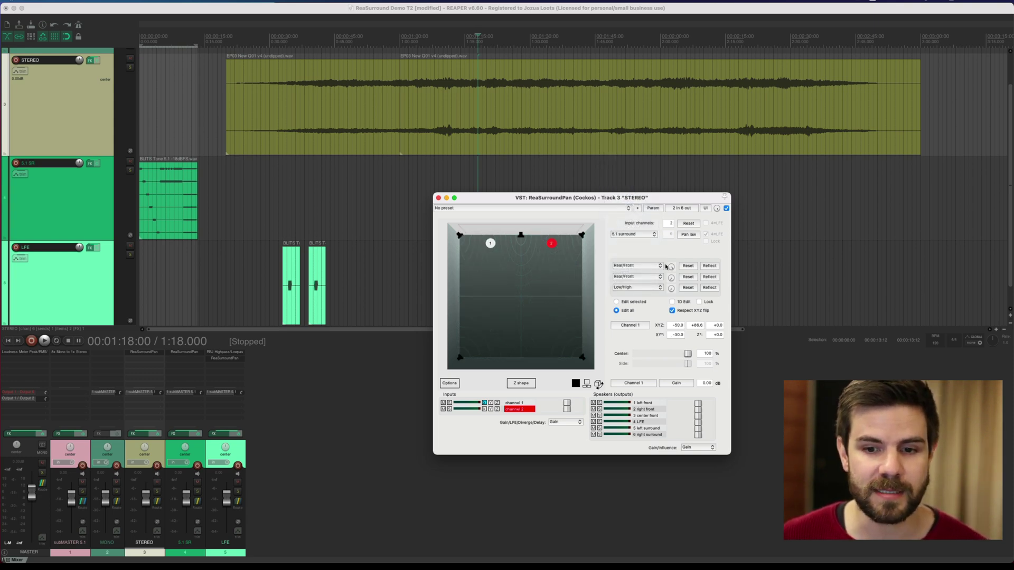
pyautogui.click(688, 224)
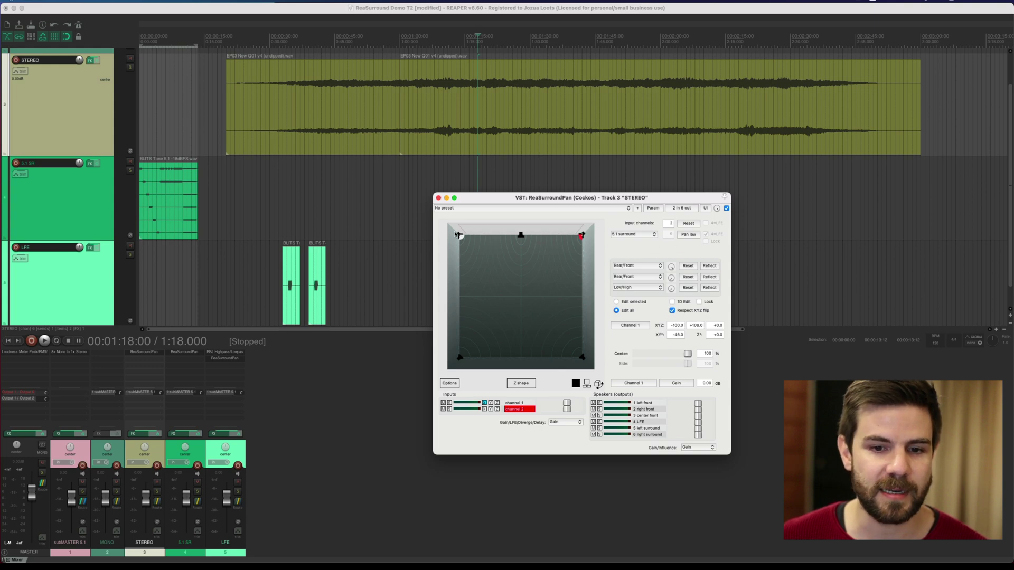
pyautogui.moveTo(673, 267); pyautogui.dragTo(671, 309)
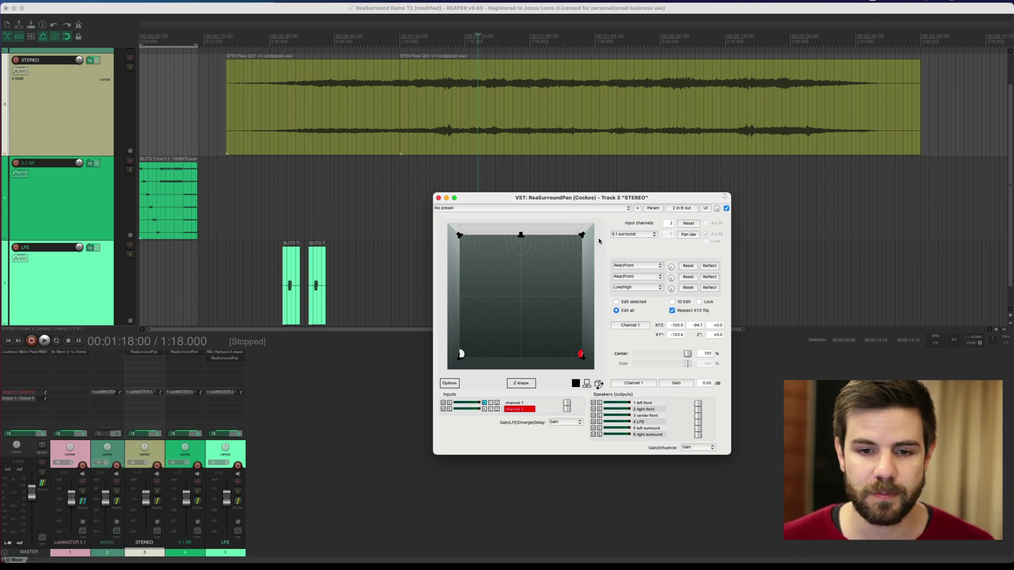
pyautogui.click(689, 224)
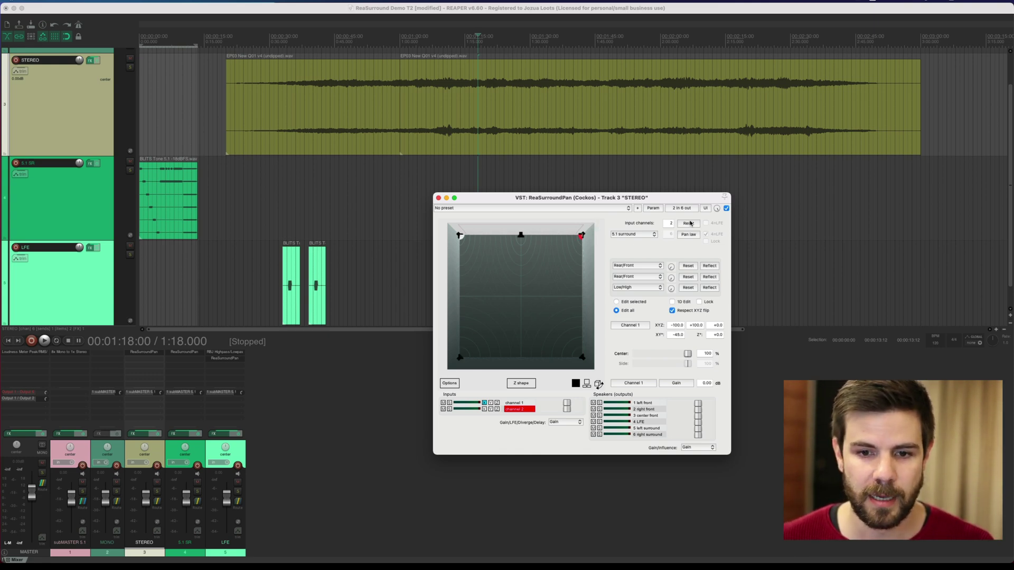
# Set the first pan control to Rotation and rotate both stereo channels
pyautogui.click(637, 266)
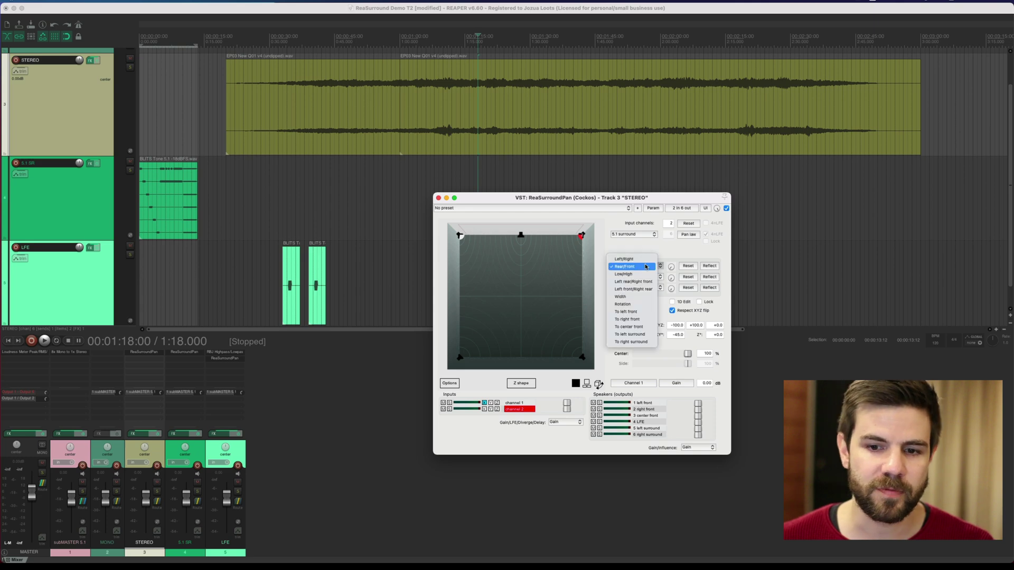
pyautogui.click(635, 304)
pyautogui.moveTo(671, 267)
pyautogui.mouseDown()
pyautogui.moveTo(671, 234)
pyautogui.moveTo(672, 268)
pyautogui.mouseUp()
# Return the speaker layout to 5.1 ITU and reset the stereo channel positions
pyautogui.click(632, 235)
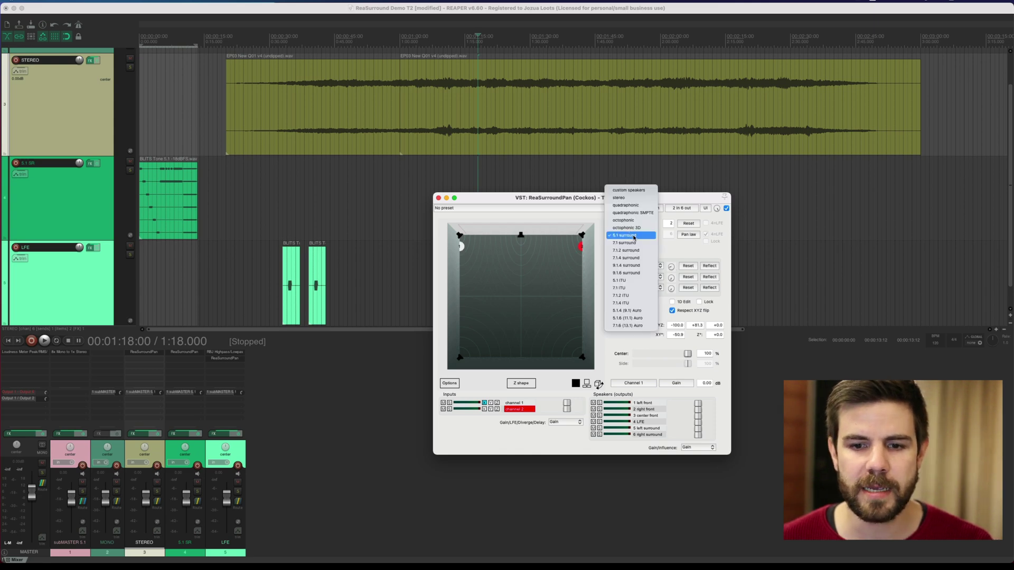
pyautogui.click(625, 281)
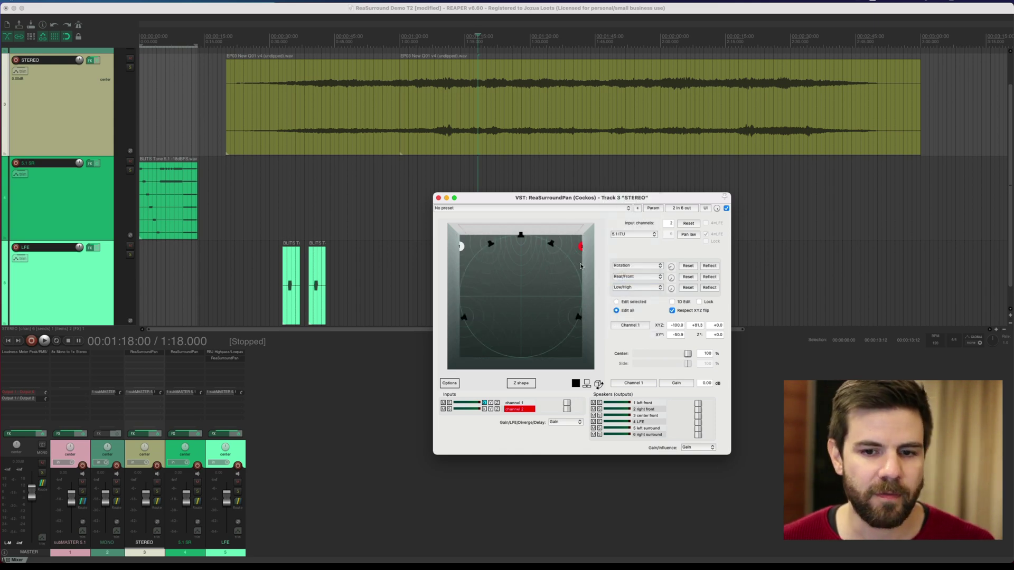
pyautogui.click(686, 225)
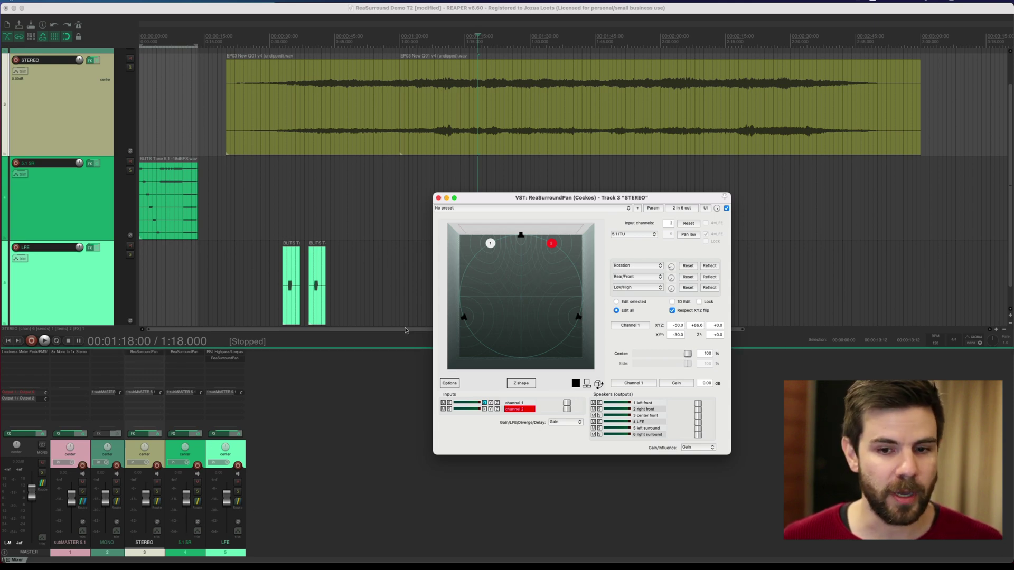
# Embed the STEREO track's ReaSurroundPan in the track control panel, replacing its floating window, and slightly shift both channels there
pyautogui.rightClick(143, 352)
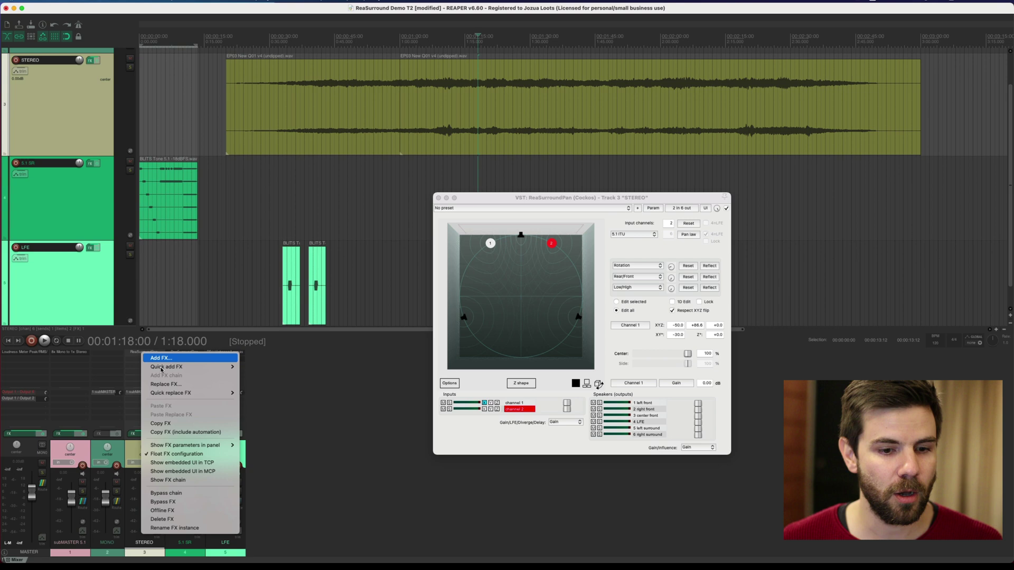
pyautogui.click(222, 467)
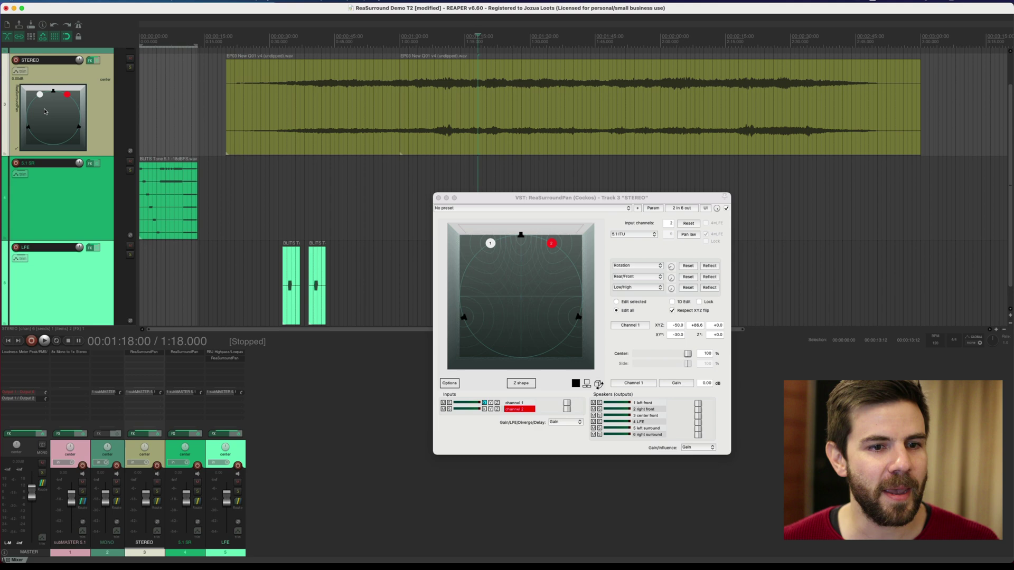
pyautogui.click(438, 198)
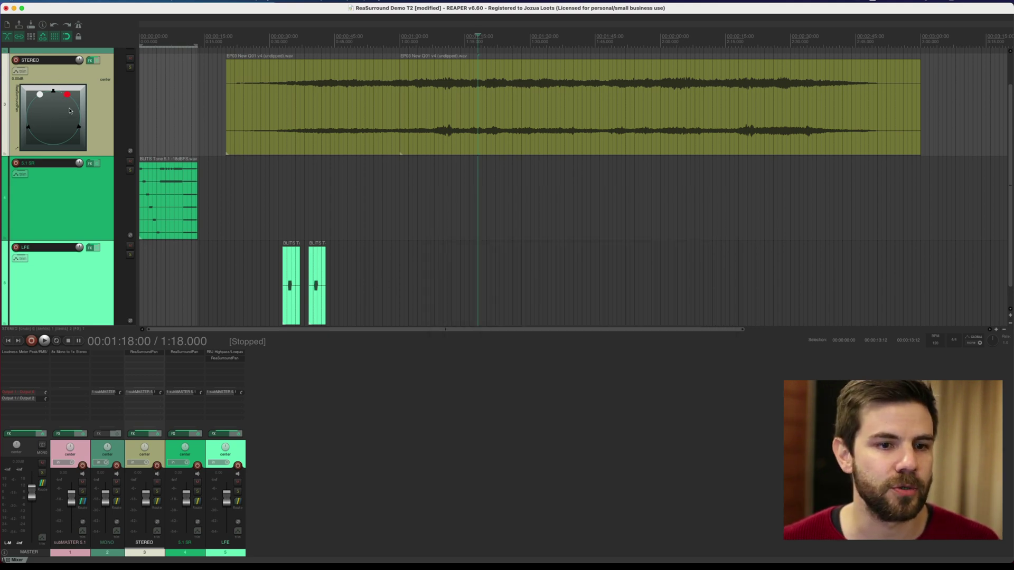
pyautogui.moveTo(65, 111)
pyautogui.mouseDown()
pyautogui.moveTo(62, 123)
pyautogui.moveTo(50, 103)
pyautogui.moveTo(72, 107)
pyautogui.moveTo(63, 139)
pyautogui.moveTo(67, 98)
pyautogui.mouseUp()
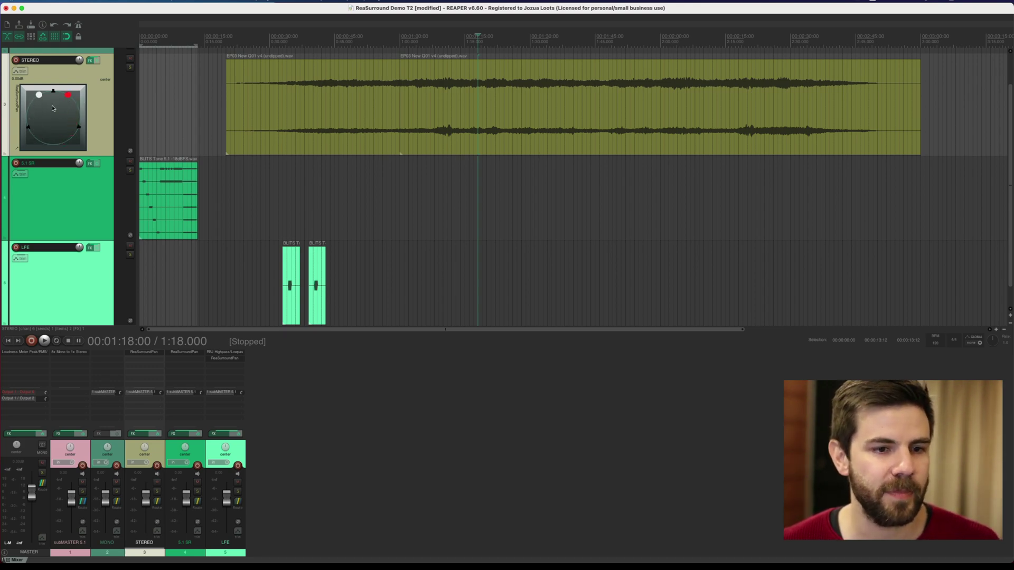
# Reopen the full ReaSurroundPan window with Edit all active, move both channels rearward in the embedded view to about Y +53, and close the window
pyautogui.click(17, 149)
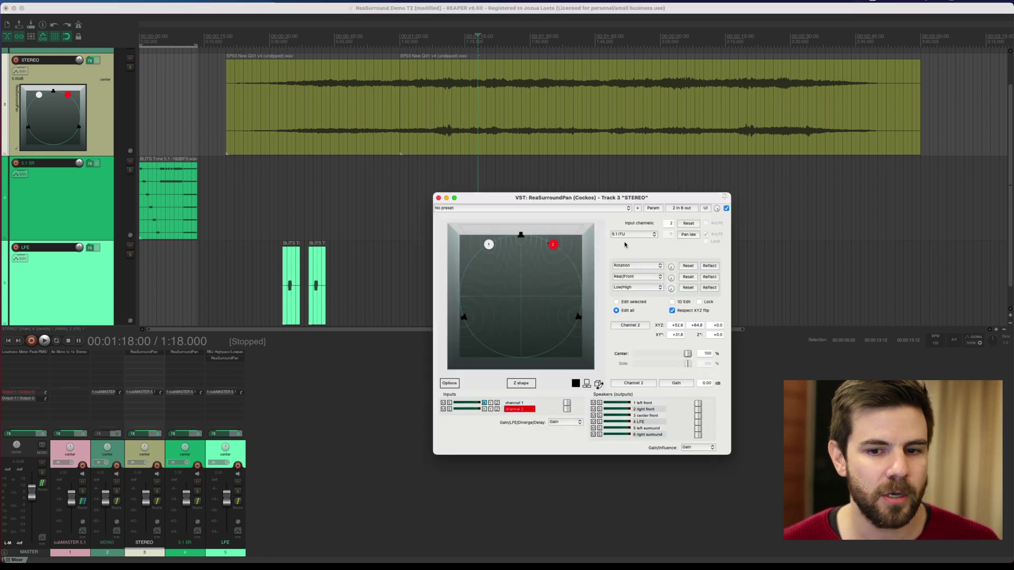
pyautogui.moveTo(620, 199); pyautogui.dragTo(599, 187)
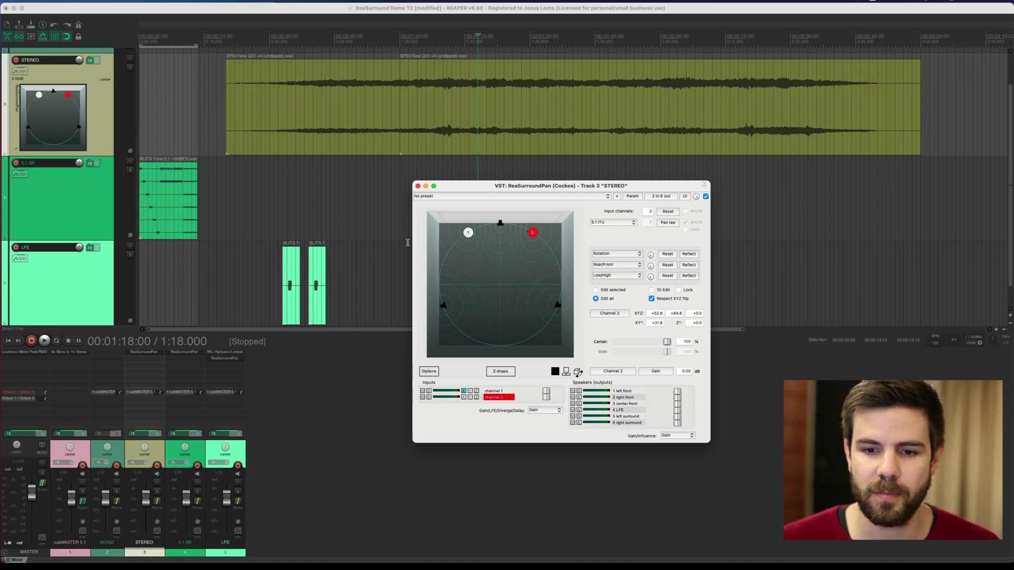
pyautogui.click(597, 298)
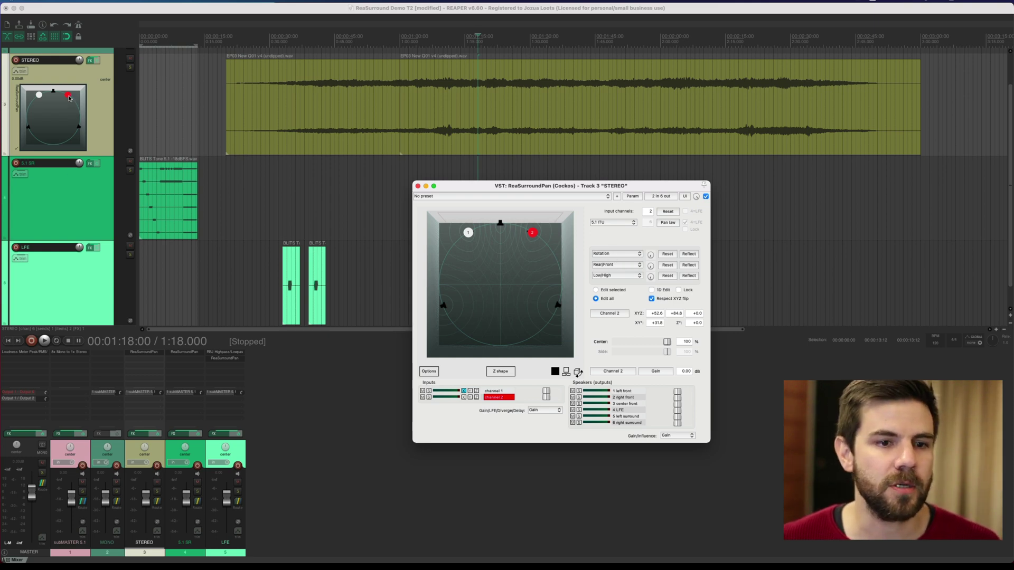
pyautogui.moveTo(69, 96)
pyautogui.mouseDown()
pyautogui.moveTo(67, 122)
pyautogui.moveTo(69, 95)
pyautogui.moveTo(73, 106)
pyautogui.mouseUp()
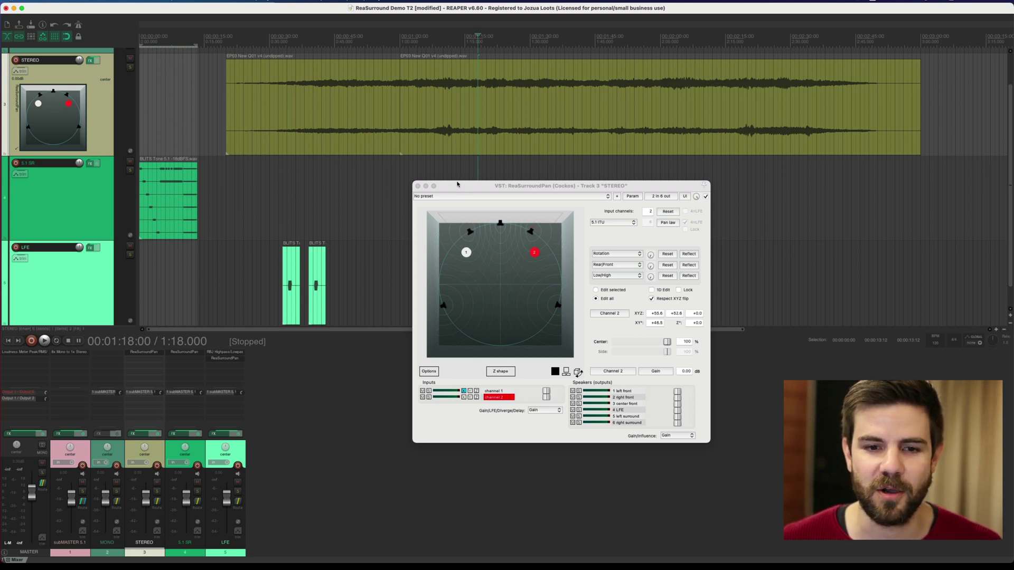
pyautogui.click(418, 185)
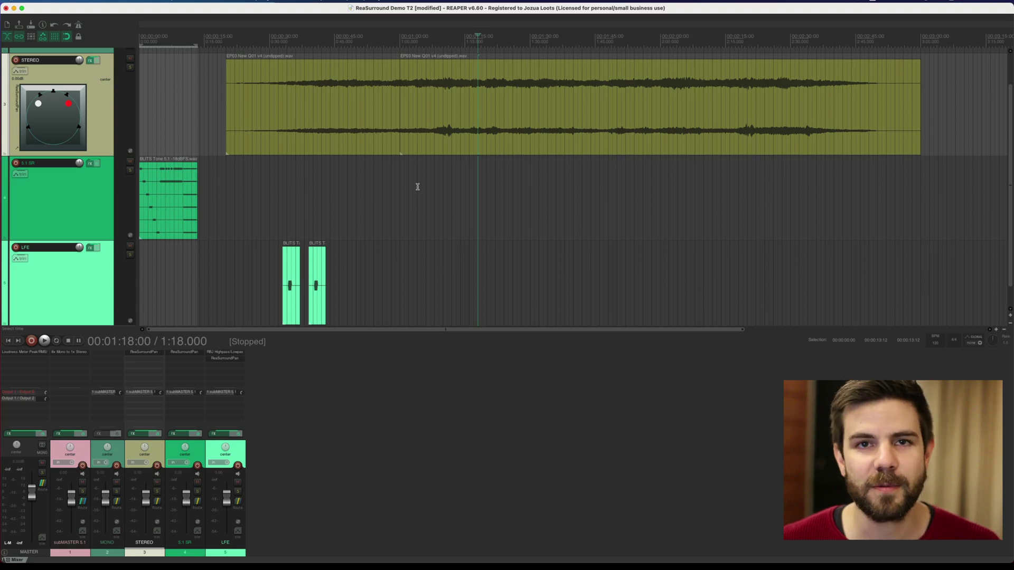